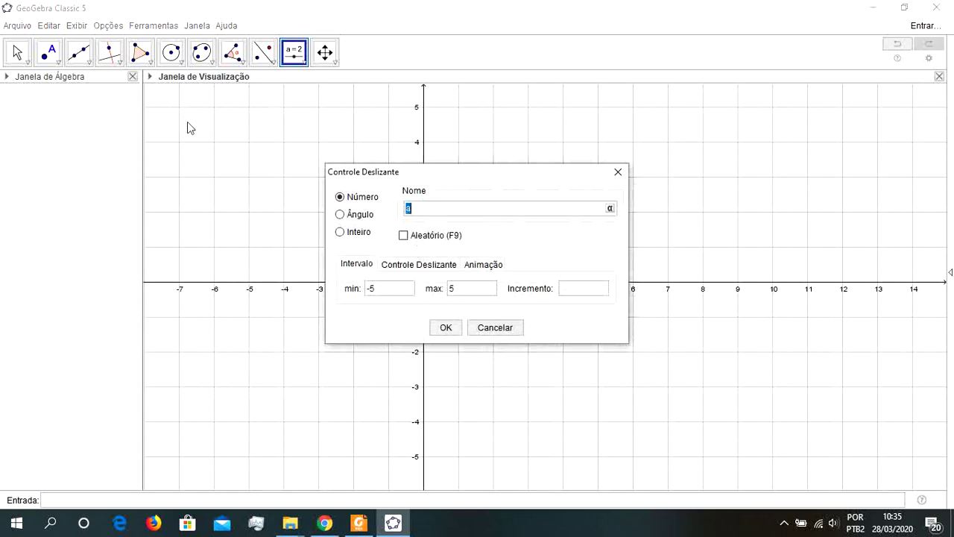
Step: Create a number slider named a with minimum 0, maximum 3 and increment 0.1
click(429, 208)
click(398, 288)
key(BackSpace)
key(BackSpace)
text(0)
click(481, 289)
key(BackSpace)
text(3)
click(585, 289)
text(0.1)
click(446, 327)
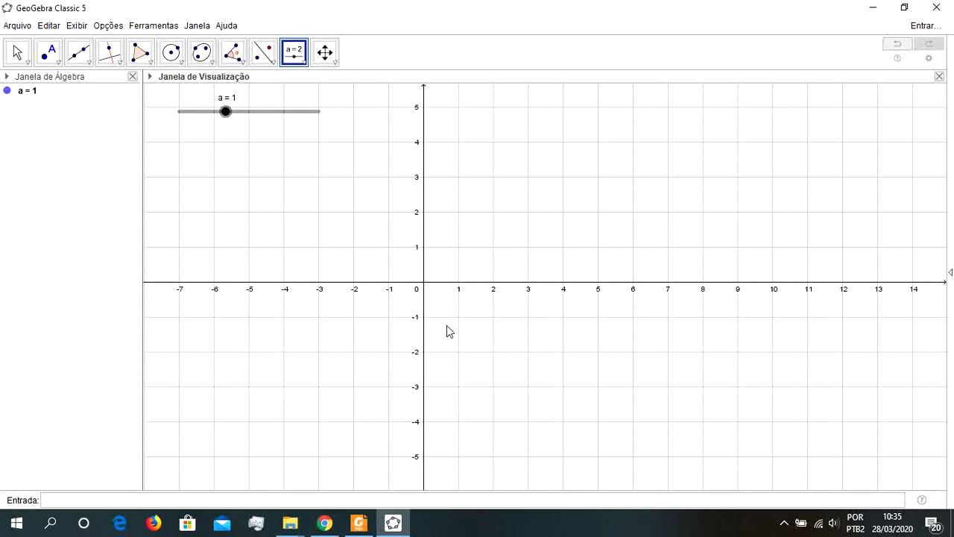
Step: Define the function f(x)=a^x and set slider a to 2
click(133, 501)
text(f(x)=a)
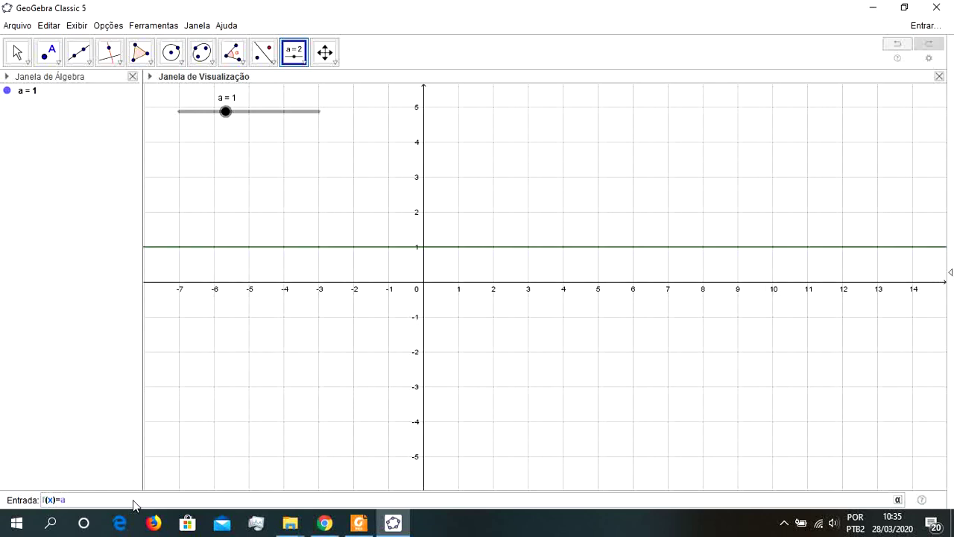
text(^x)
key(Return)
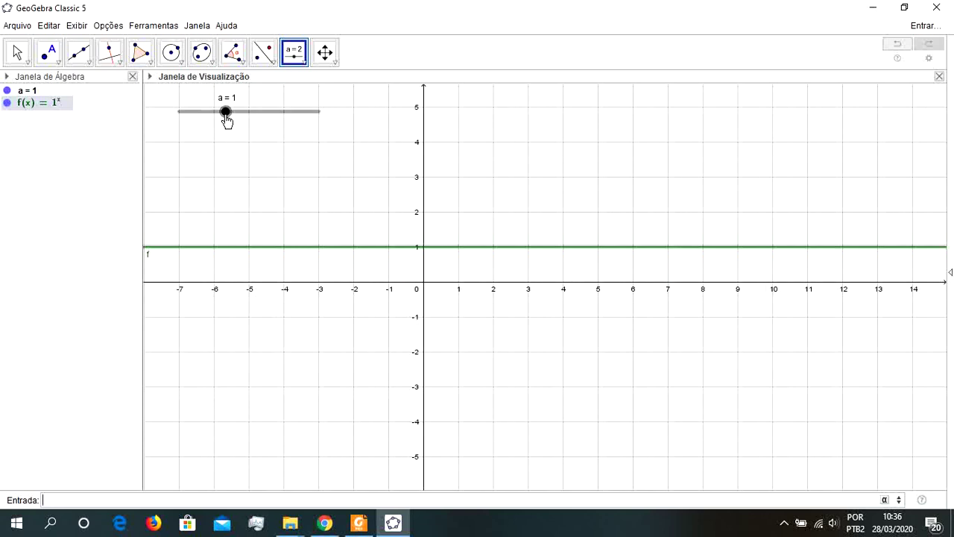
drag(227, 121, 272, 130)
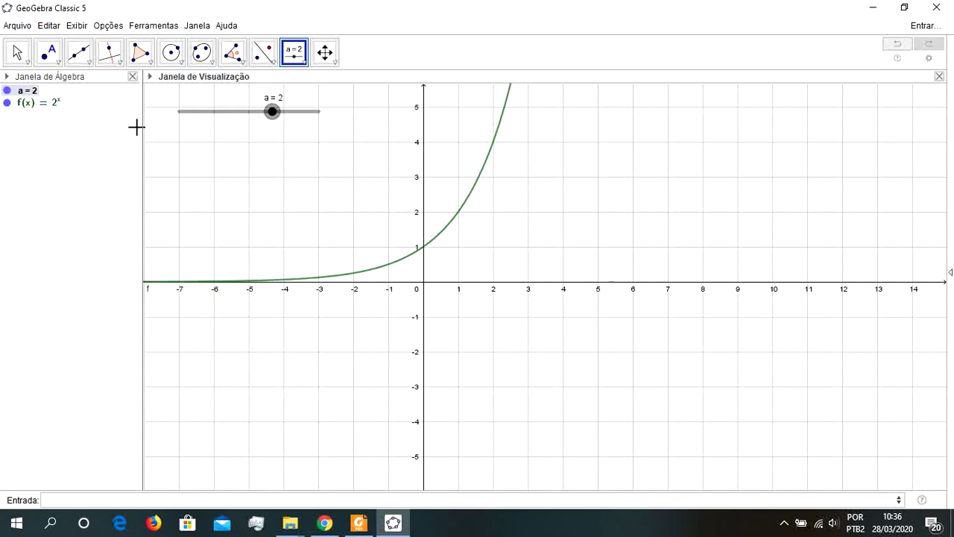
Step: Show the spreadsheet view and widen it until columns A to E fit
click(78, 26)
click(93, 60)
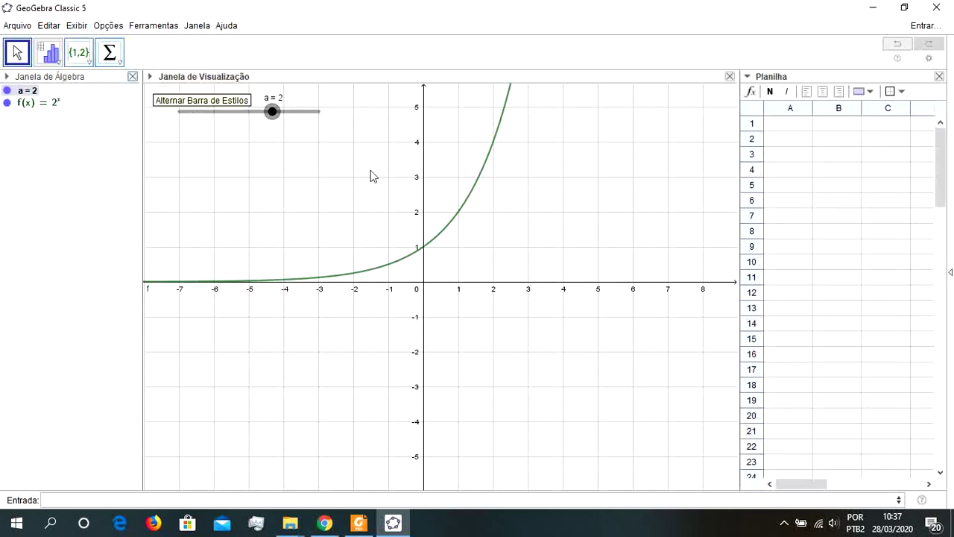
drag(736, 234, 667, 243)
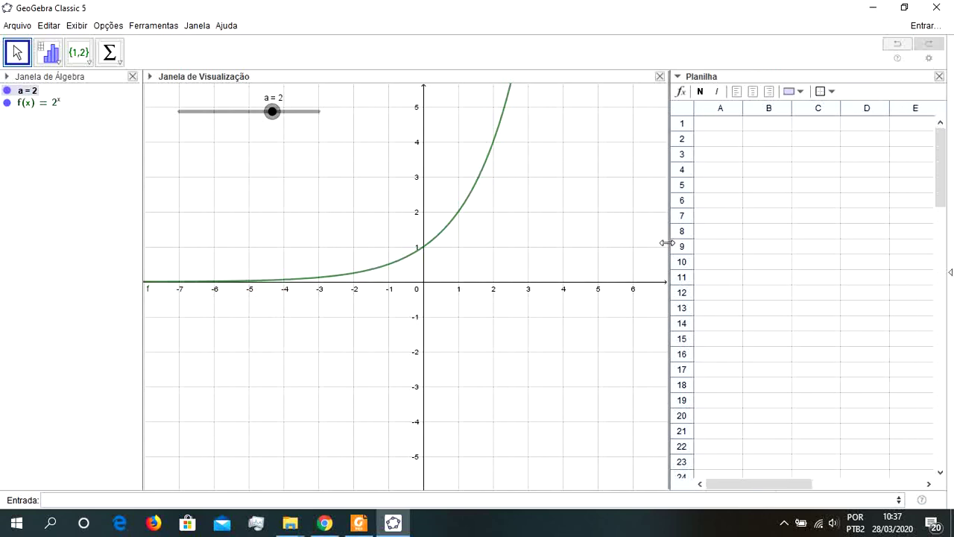
Step: Enter the header X in A1 and the values -4, -3 and -2 in cells A2 to A4
click(714, 126)
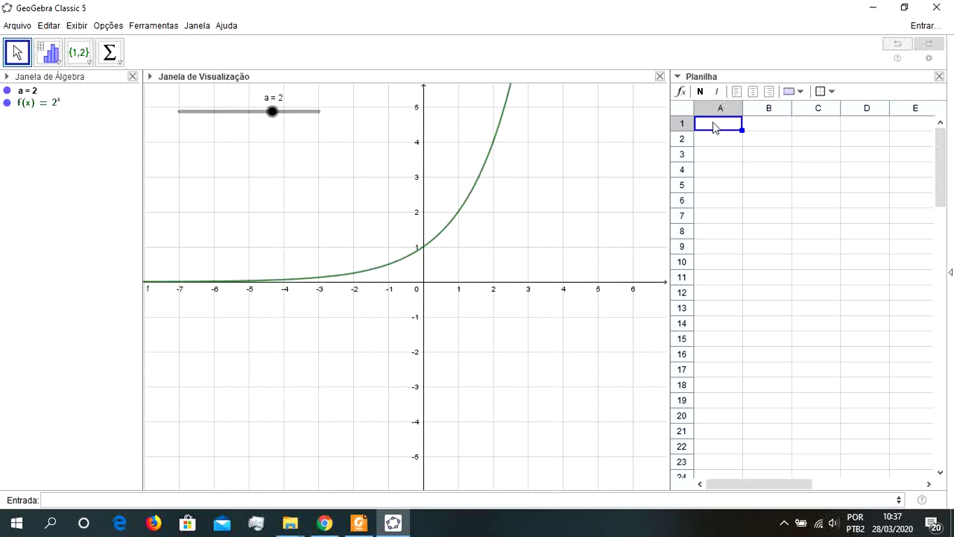
text(x)
key(Tab)
key(Return)
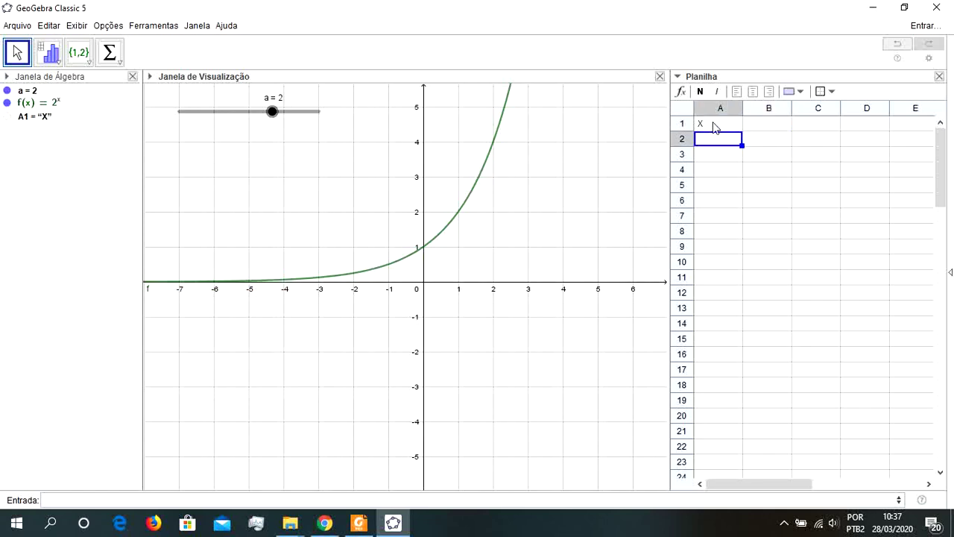
text(-4)
key(Return)
text(-3)
key(Return)
text(-2)
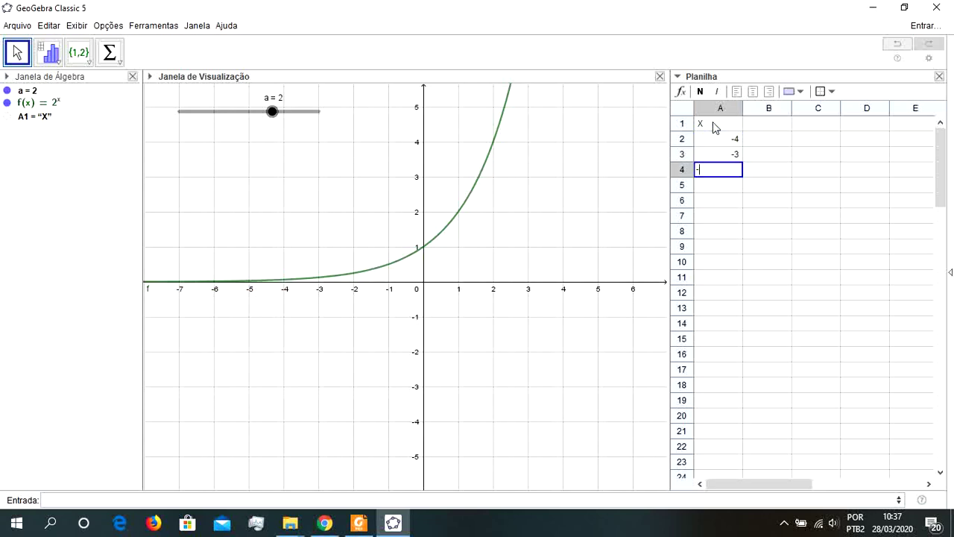
key(Return)
Step: Enter the formula =A4+1 in A5 and fill it down to A20
text(=)
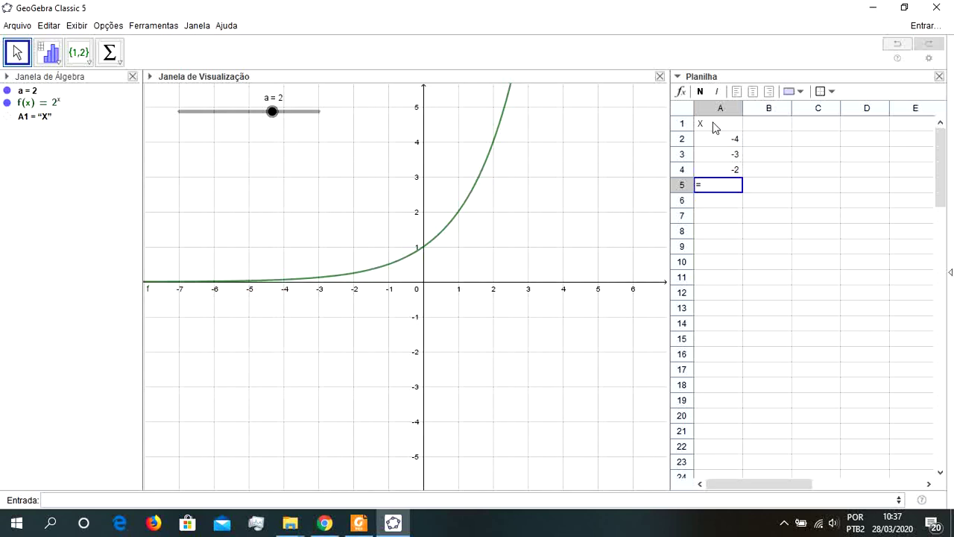
text(A4+1)
key(Return)
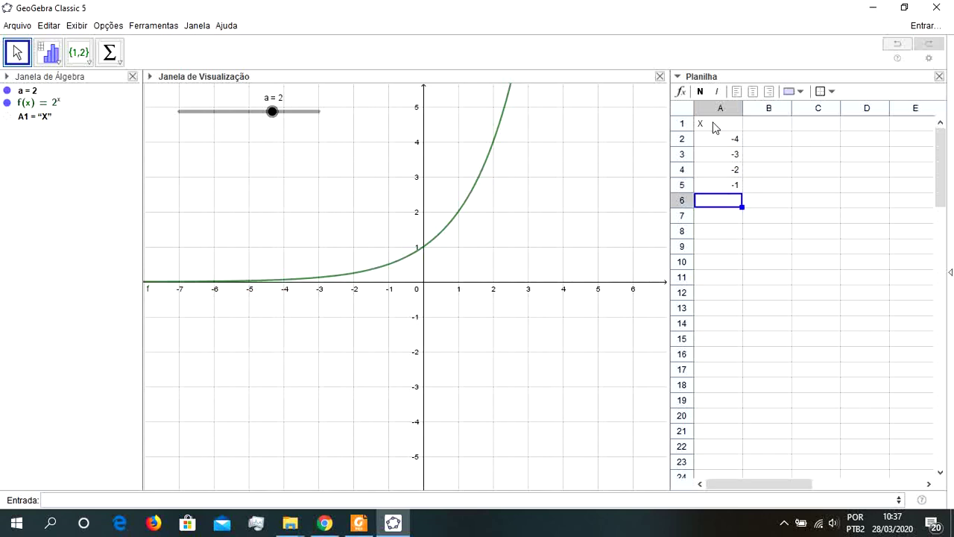
click(734, 186)
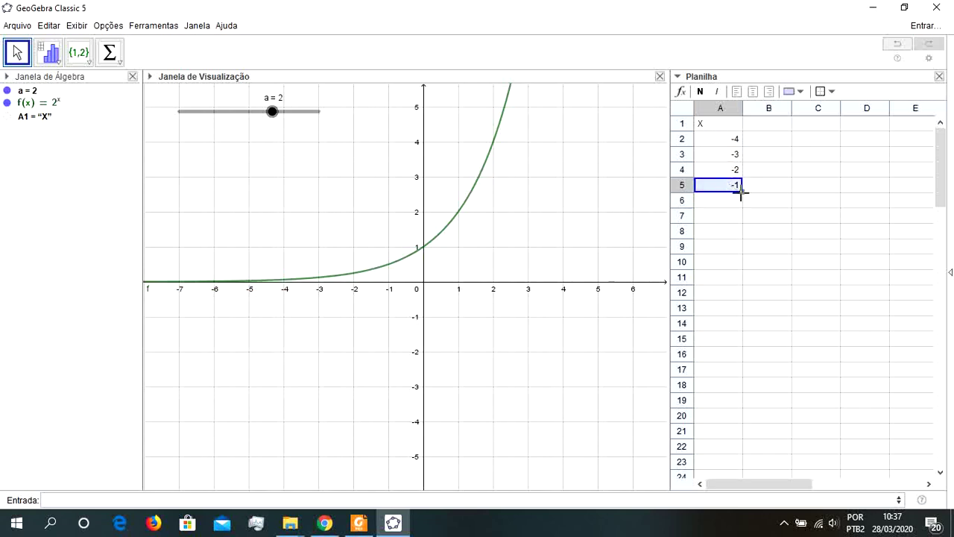
drag(741, 192, 744, 410)
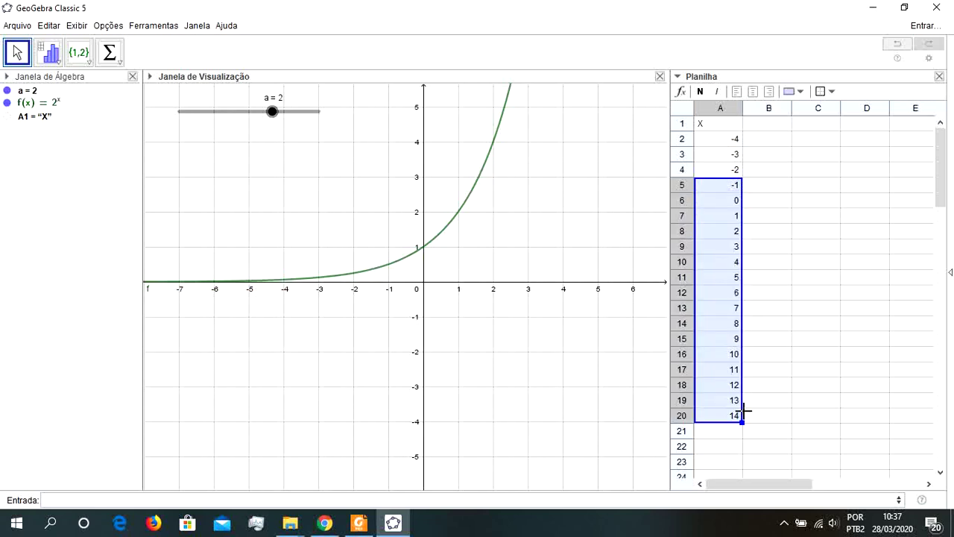
Step: Enter the header f(X) in cell B1
click(758, 127)
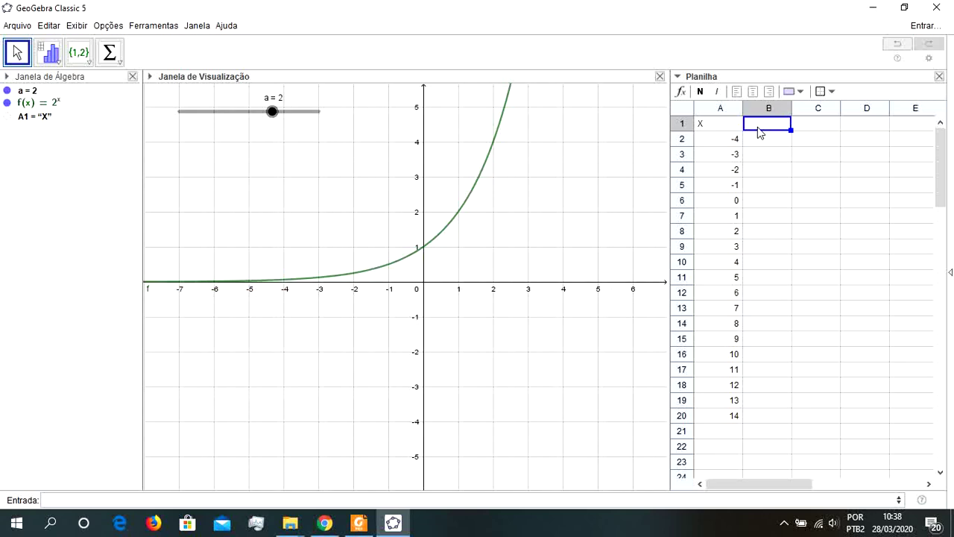
text(f(X))
key(Return)
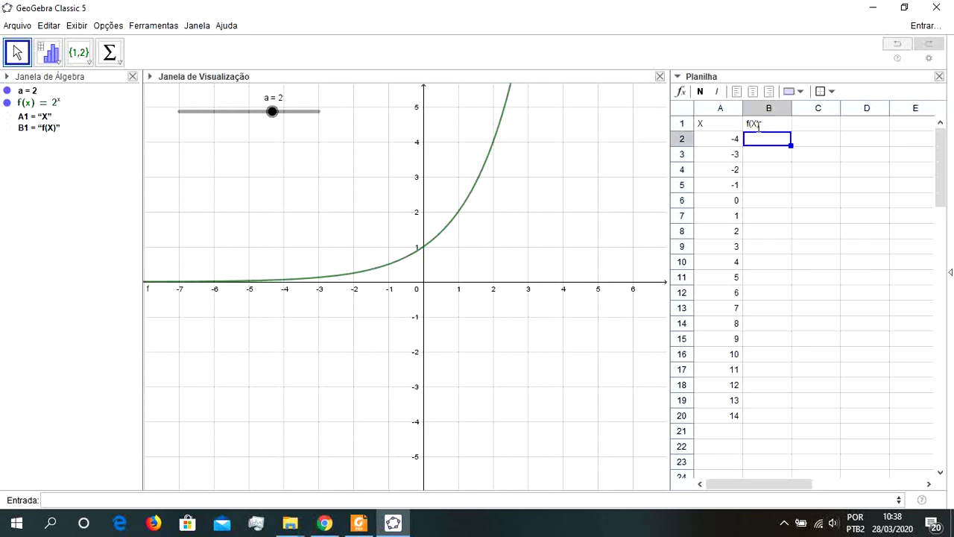
Step: Enter the formula =f(A2) in B2 and fill it down to B20
text(=f)
text((A2)
key(Return)
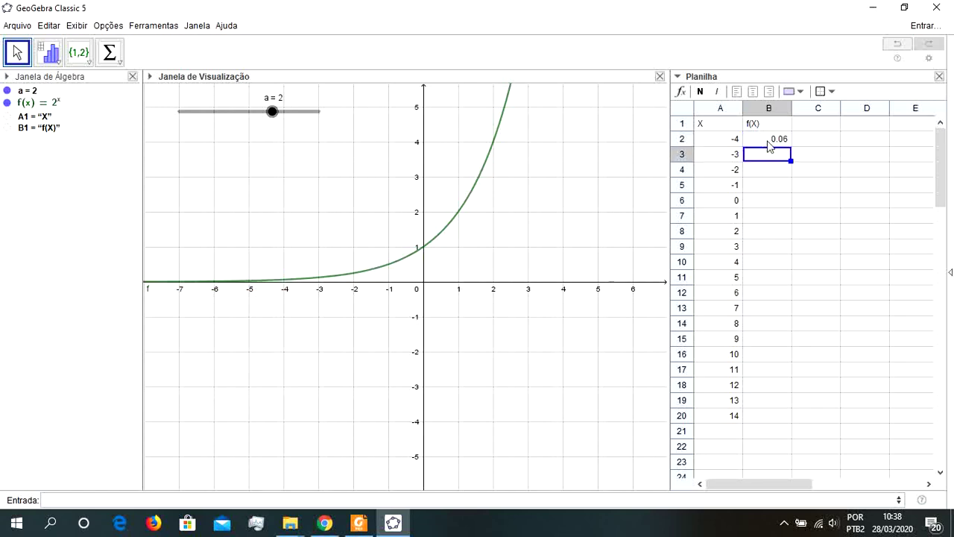
click(768, 141)
drag(791, 146, 799, 409)
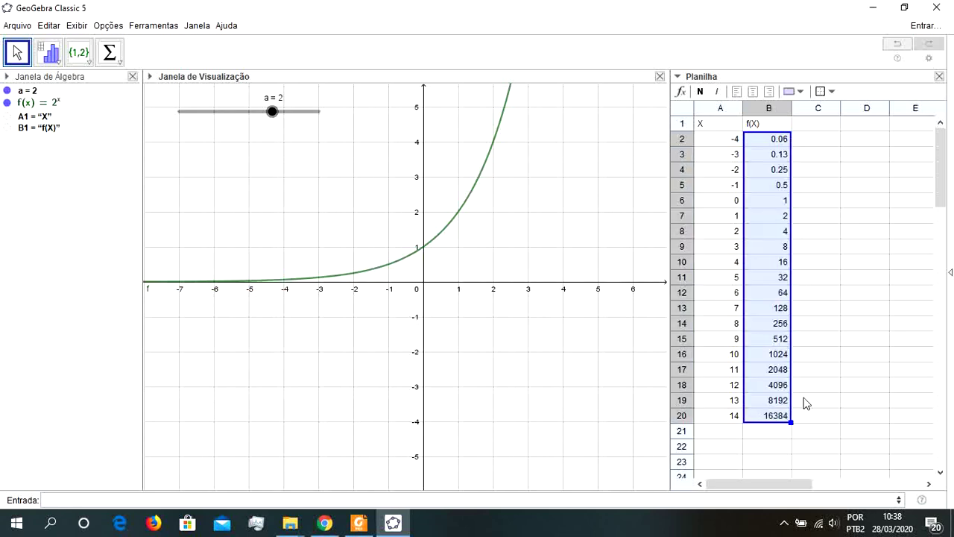
Step: Widen column C and enter the header Variação=f(X+1)-F(X) in C1
click(815, 125)
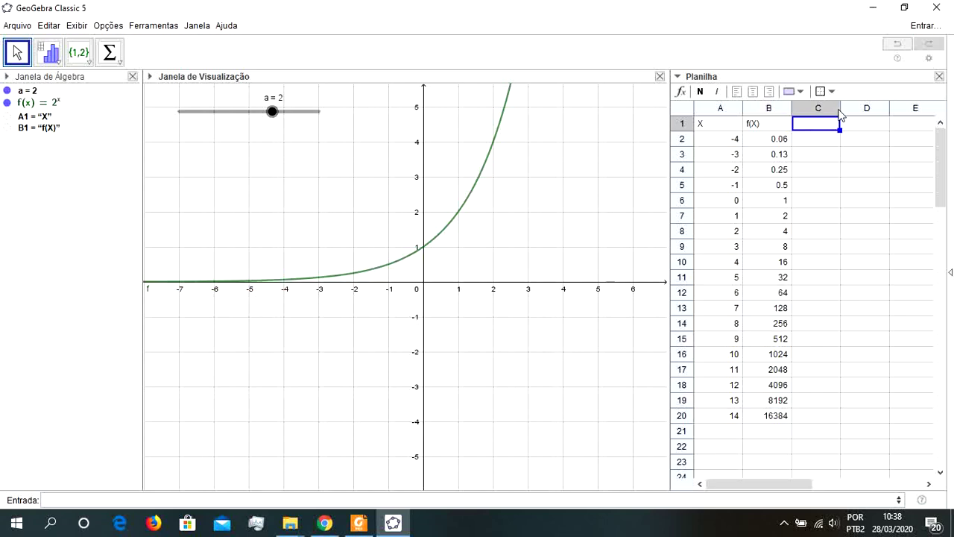
drag(841, 109, 921, 111)
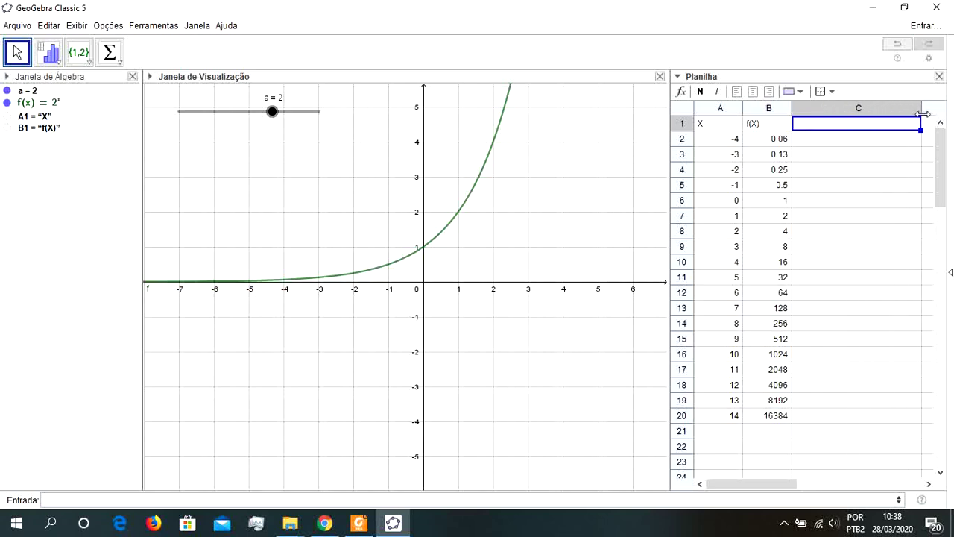
double_click(868, 124)
text(Varia)
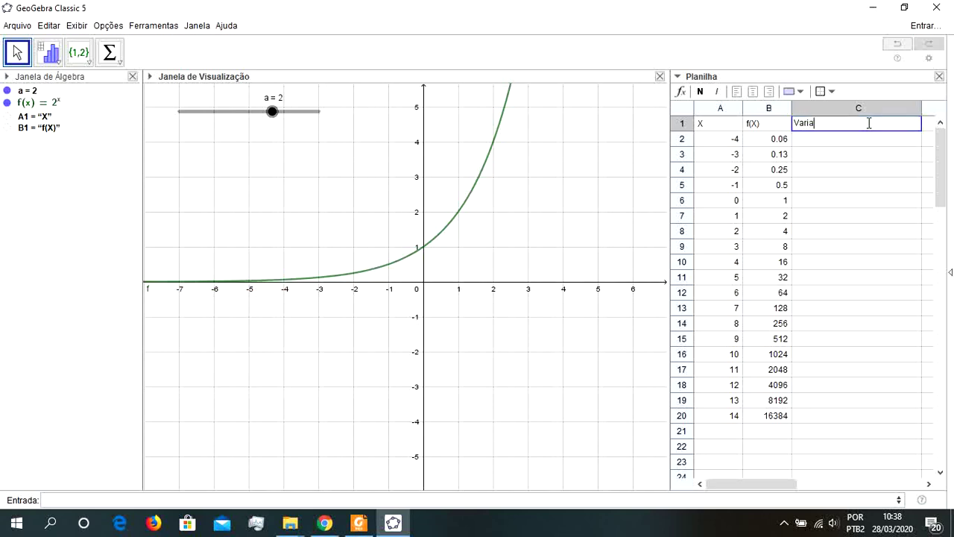
text(ção=)
text(f(X+1)-F(x)
key(BackSpace)
text(X)
key(Return)
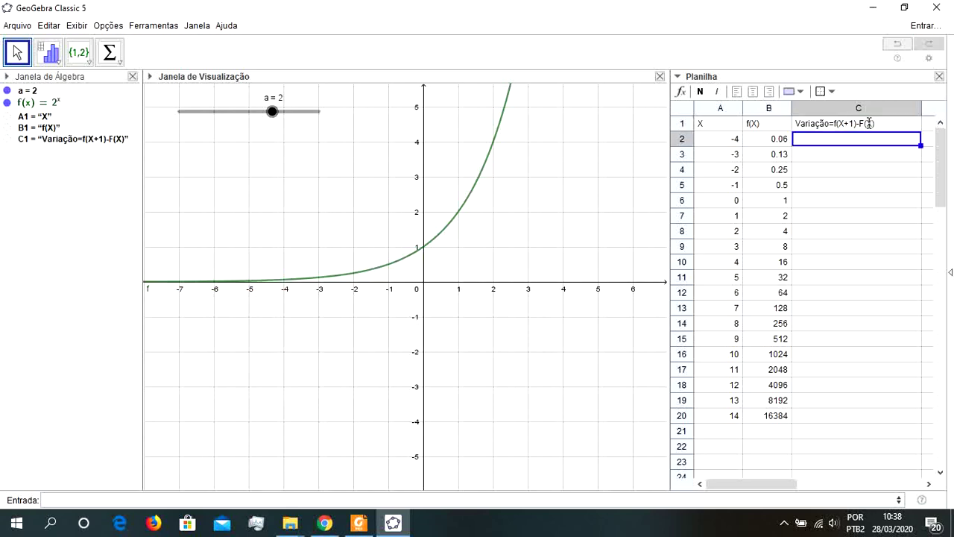
Step: Calculate the first variation in C2 with the formula =B3-B2
text(=)
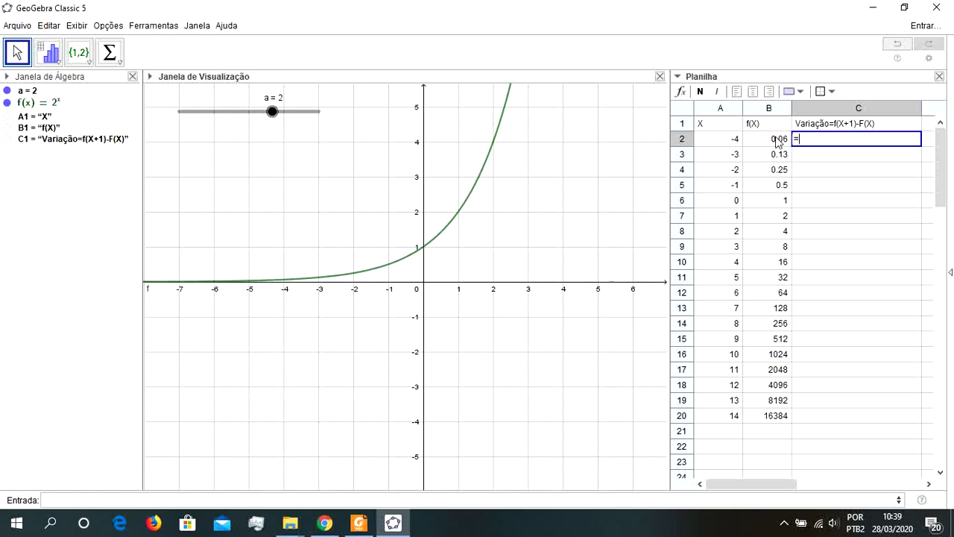
text(B3-B2)
key(Return)
Step: Fill the variation formula from C2 down to C20 and narrow column C to fit its header
click(814, 140)
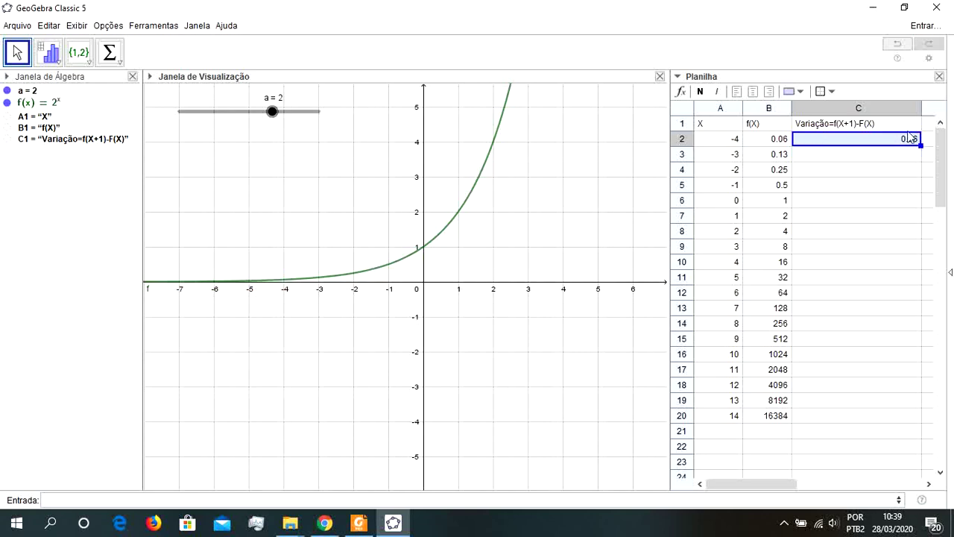
drag(923, 149, 866, 408)
drag(775, 484, 761, 484)
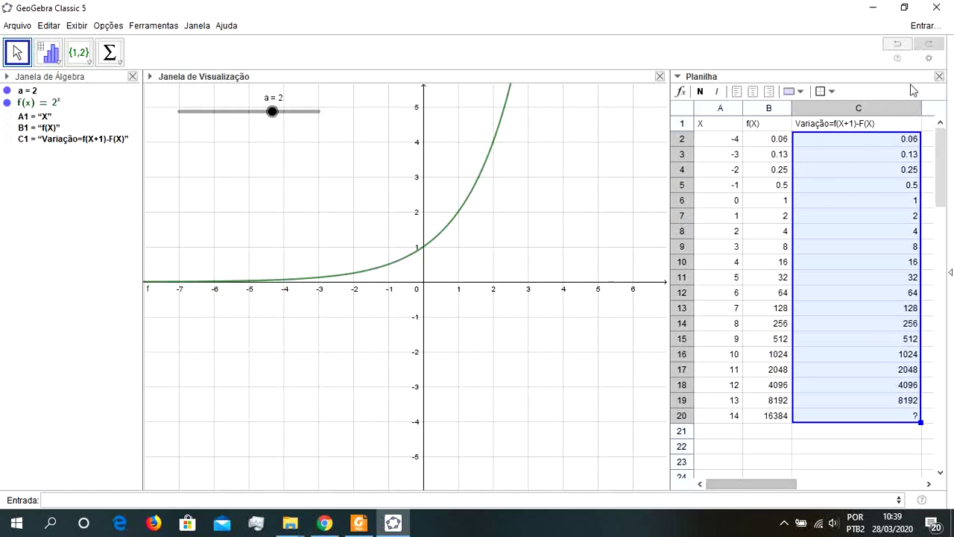
drag(923, 112, 890, 113)
Step: Examine the variation values in column C row by row from C2 to C19 for a = 2
click(862, 146)
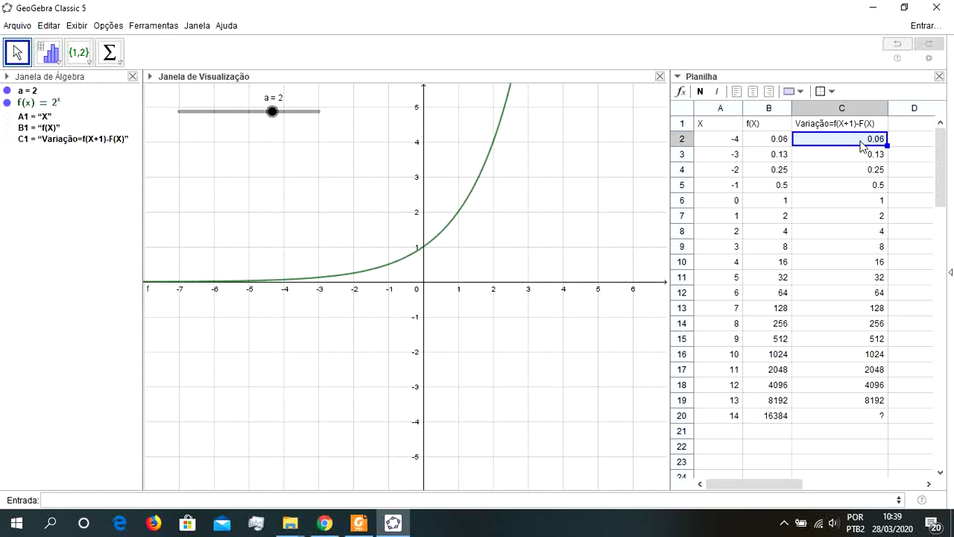
key(Down)
key(Down)
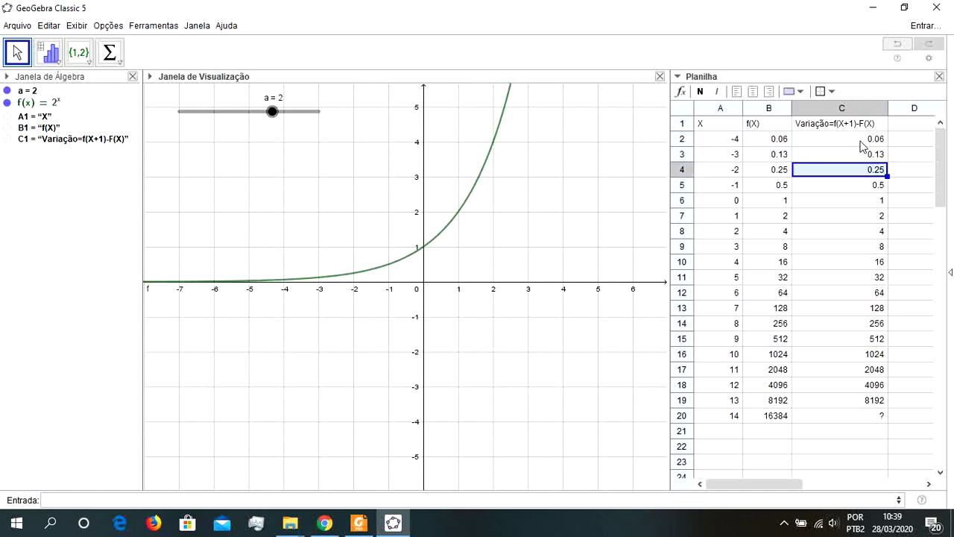
key(Down)
key(Down)
key(Down)
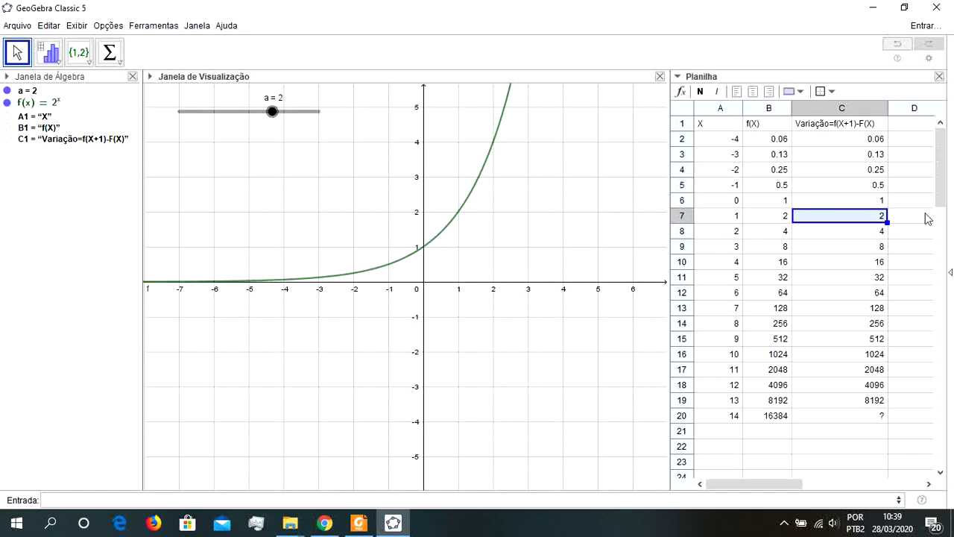
key(Down)
key(Down)
key(Down)
key(Down)
key(Down)
key(Down)
key(Down)
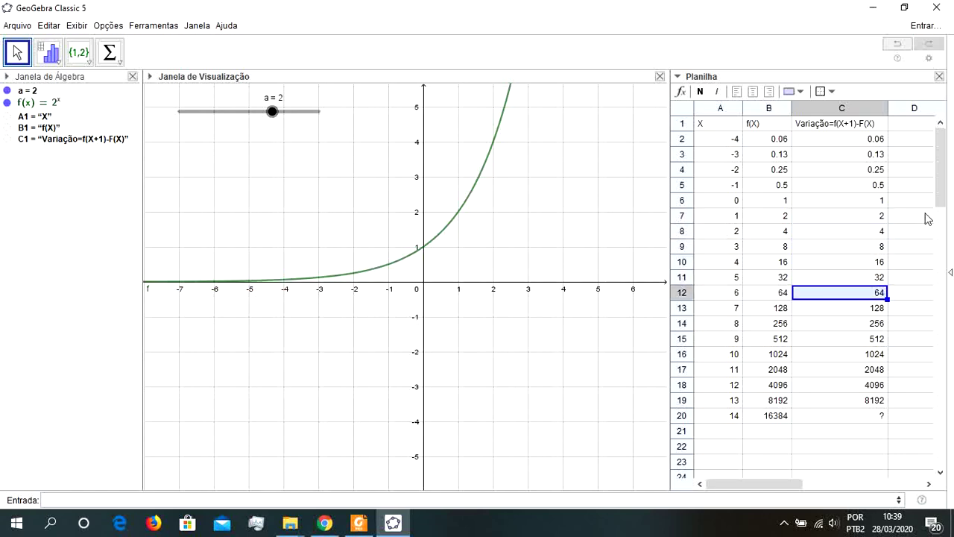
key(Down)
key(Down)
key(Down)
key(Down)
key(Down)
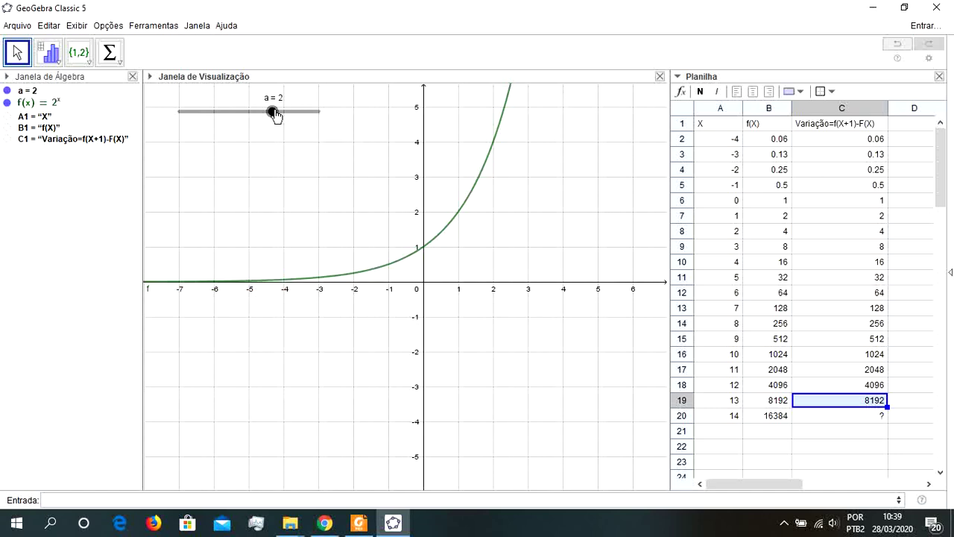
Step: Set slider a to 0.5 and examine the variation values down column C from C2 to C17
drag(274, 116, 201, 125)
click(831, 143)
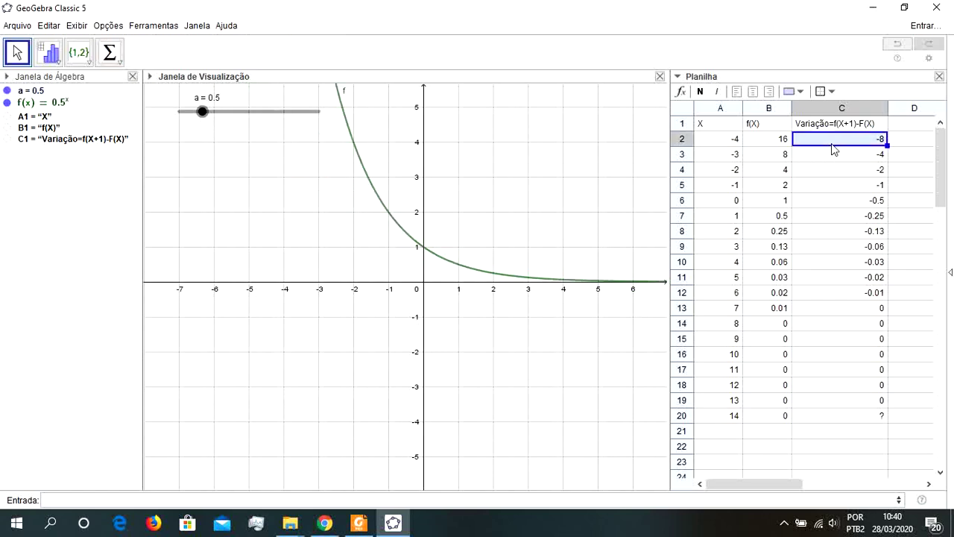
key(Down)
key(Down)
key(Down)
key(Down)
key(Down)
key(Down)
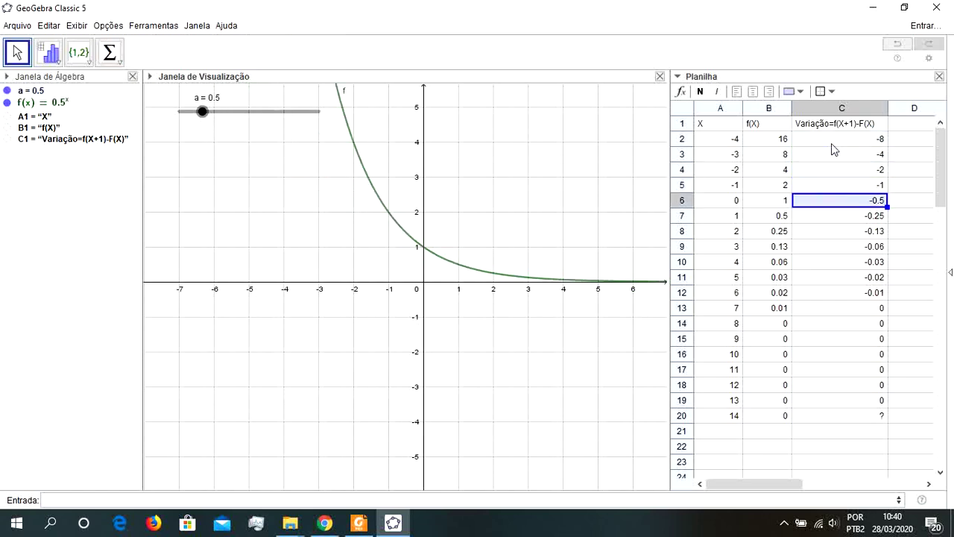
key(Down)
key(Down)
key(Down)
key(Down)
key(Down)
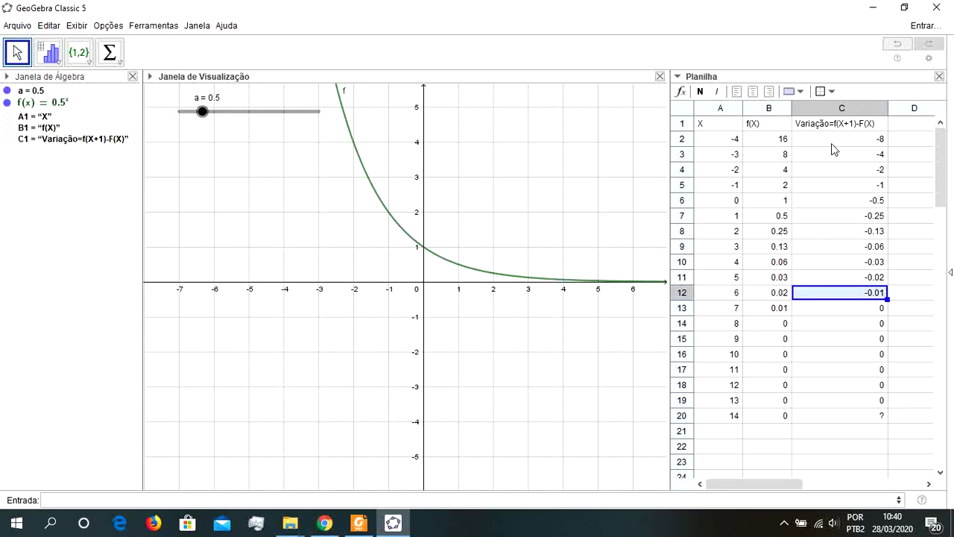
key(Down)
key(Down)
key(Down)
key(Down)
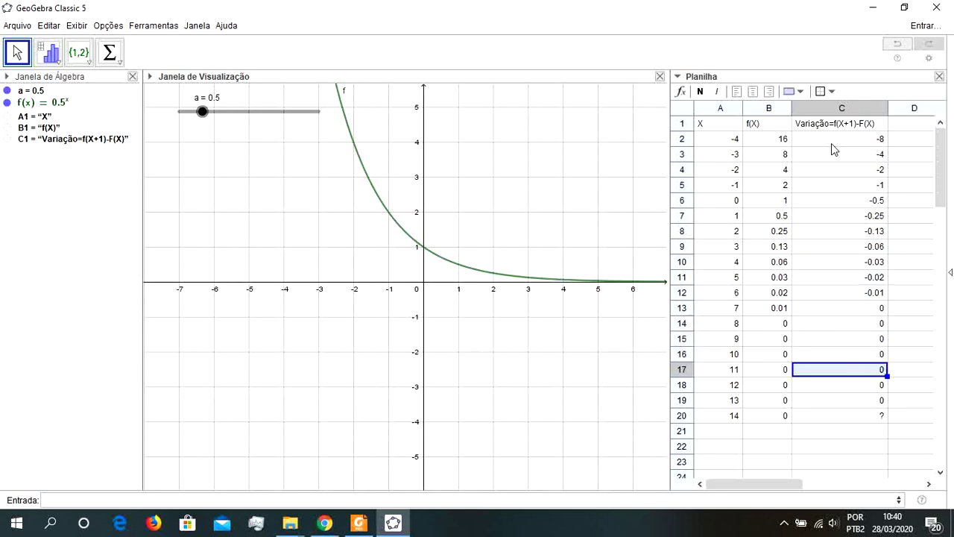
Step: Select the function and variation values in B2:C20 and set the rounding to 4 decimal places
click(776, 140)
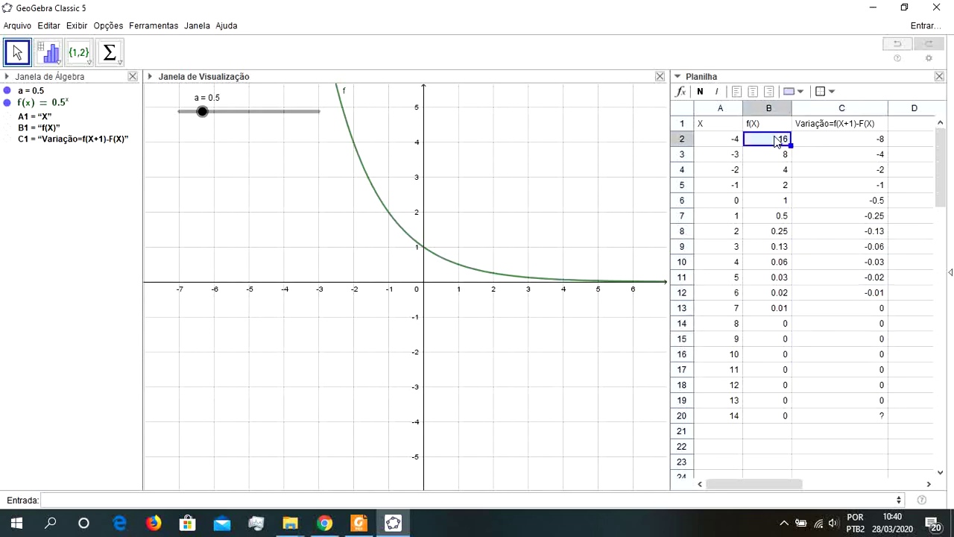
key(shift+Right)
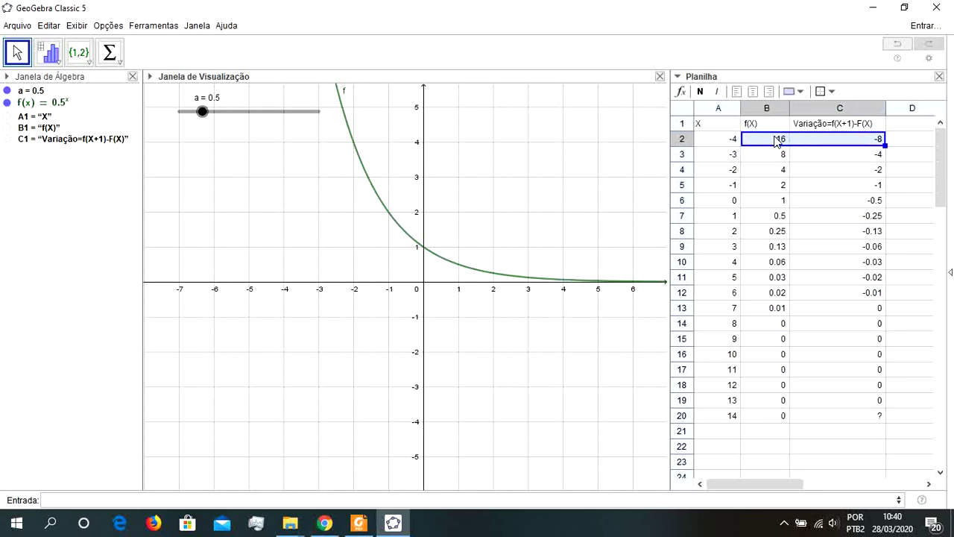
key(shift+Down)
key(shift+Down)
key(shift+Down)
key(shift+Down)
key(shift+Down)
key(shift+Down)
key(shift+Down)
key(shift+Down)
key(shift+Down)
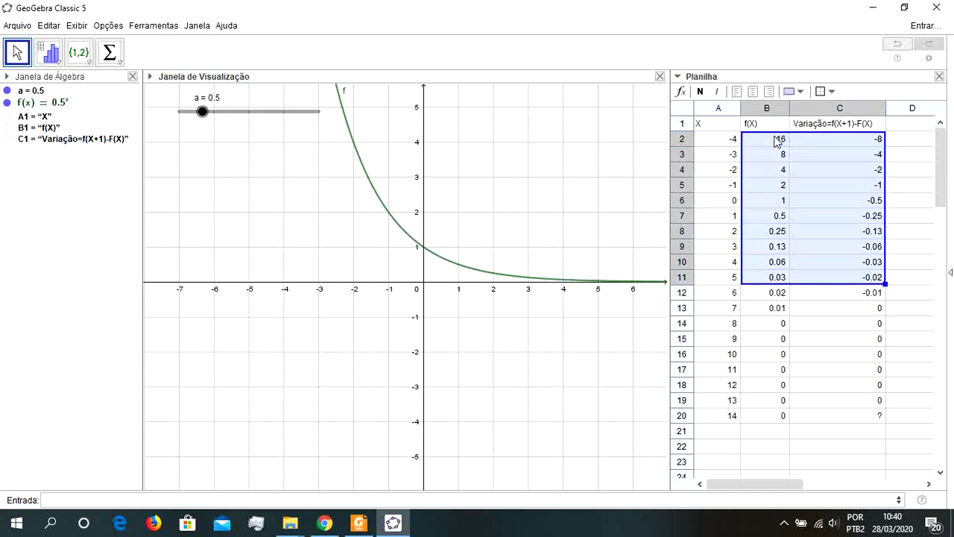
key(shift+Down)
key(shift+Down)
key(shift+Down)
key(shift+Down)
key(shift+Down)
key(shift+Down)
key(shift+Down)
key(shift+Down)
key(shift+Down)
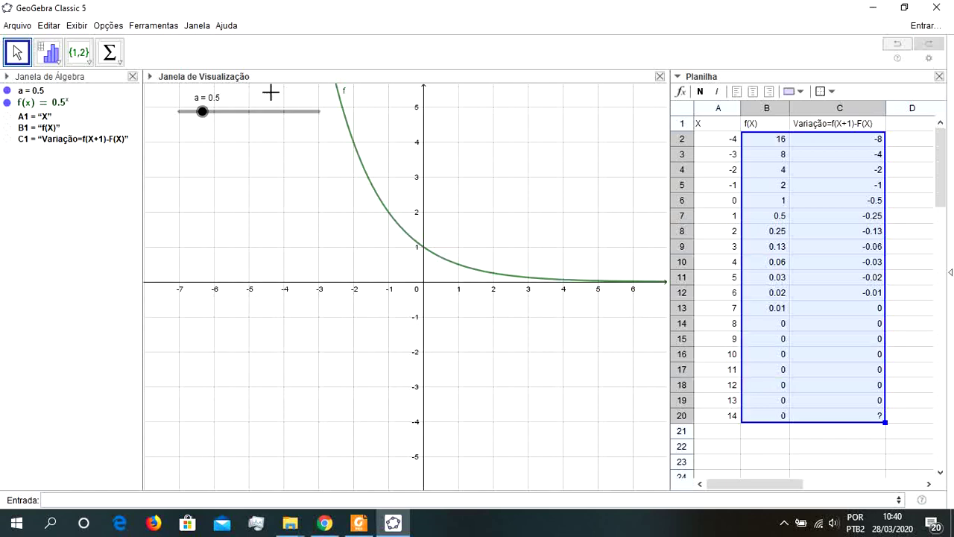
click(111, 27)
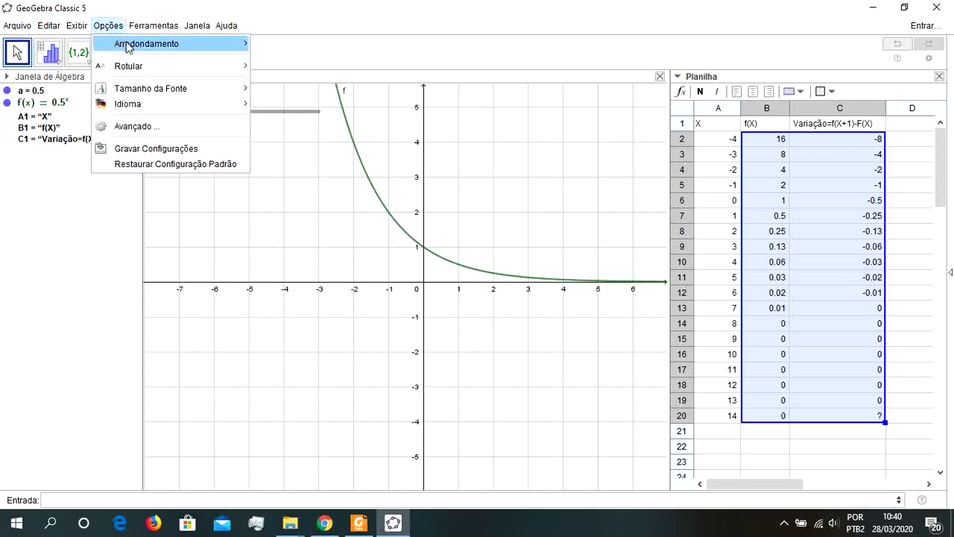
mouse_move(127, 47)
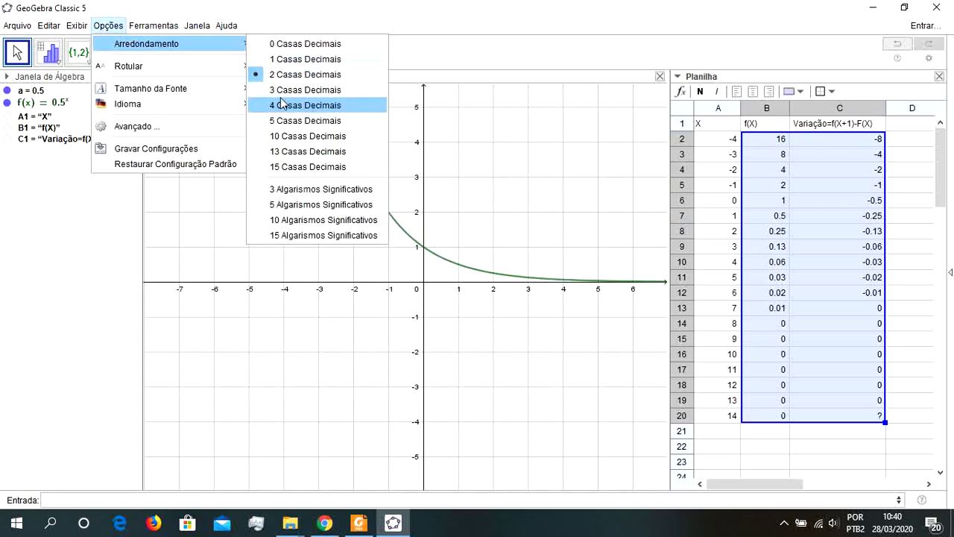
click(283, 105)
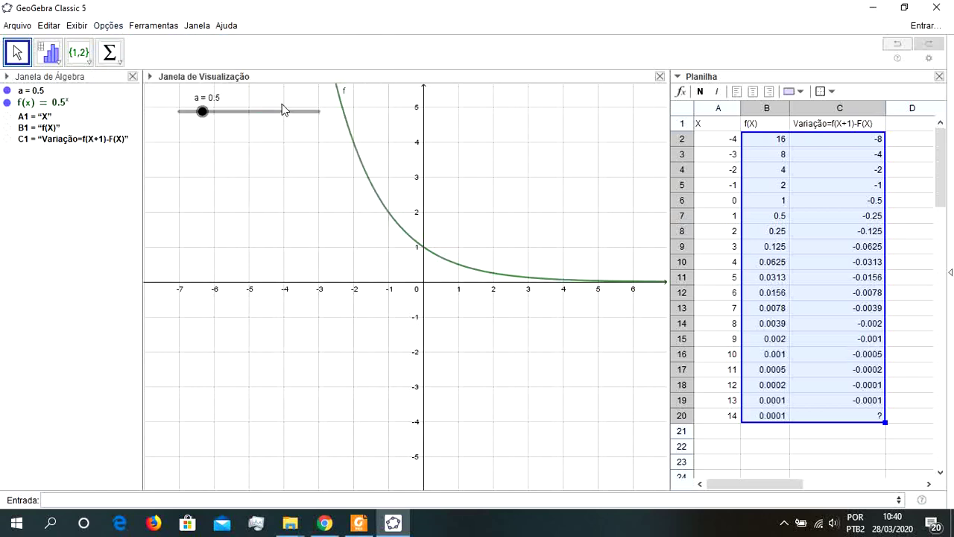
Step: Examine the four-decimal variation values in column C from C2 down to C19 and back up to C12 for a = 0.5
click(861, 169)
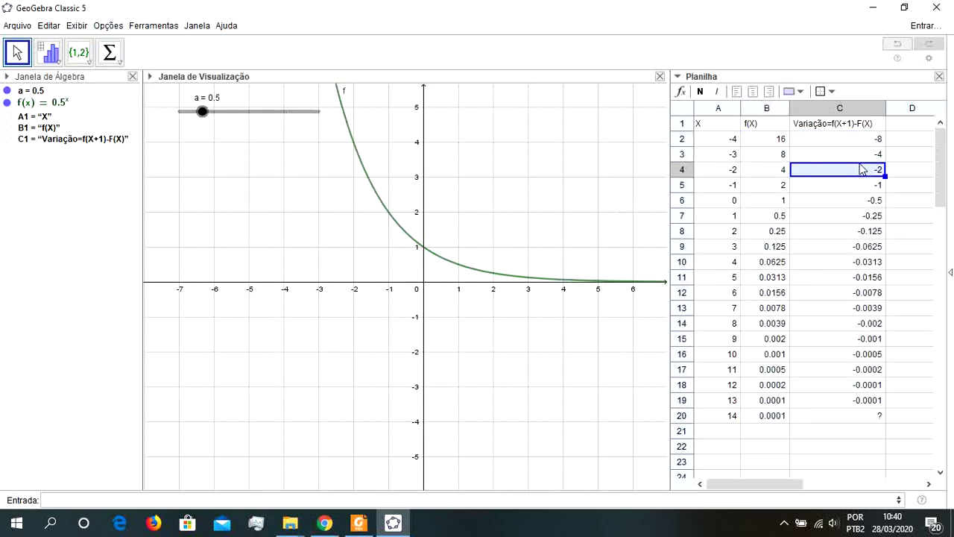
key(Up)
key(Up)
key(Down)
key(Down)
key(Down)
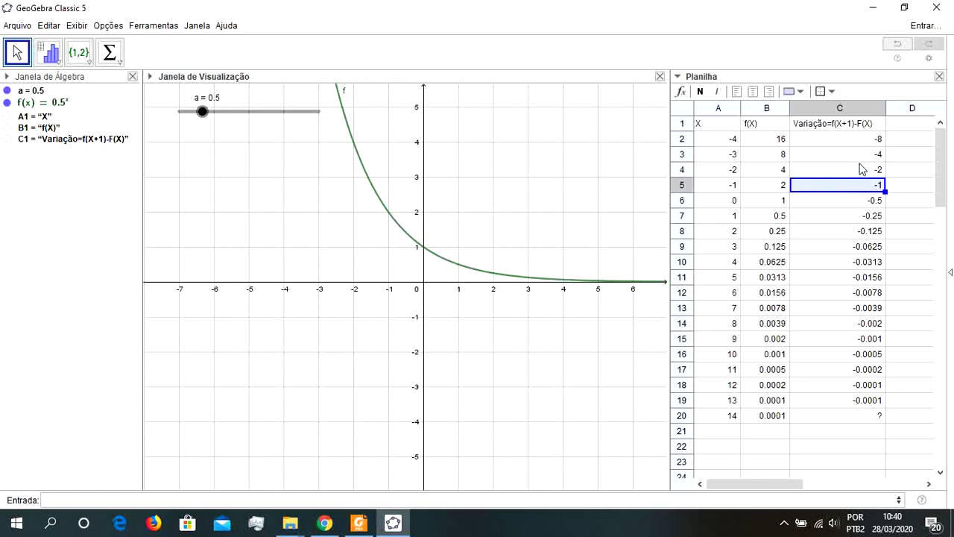
key(Down)
key(Down)
key(Down)
key(Down)
key(Down)
key(Down)
key(Down)
key(Down)
key(Down)
key(Down)
key(Down)
key(Down)
key(Down)
key(Down)
key(Up)
key(Up)
key(Up)
key(Up)
key(Up)
key(Up)
key(Up)
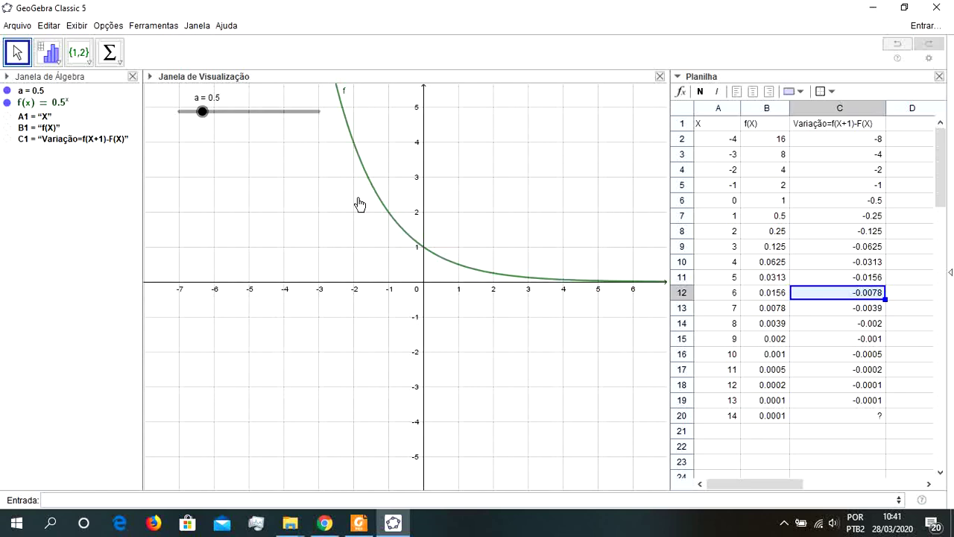
Step: Compare the curves and table values for the two bases by setting slider a to 2 and returning it to 0.5
drag(203, 111, 273, 113)
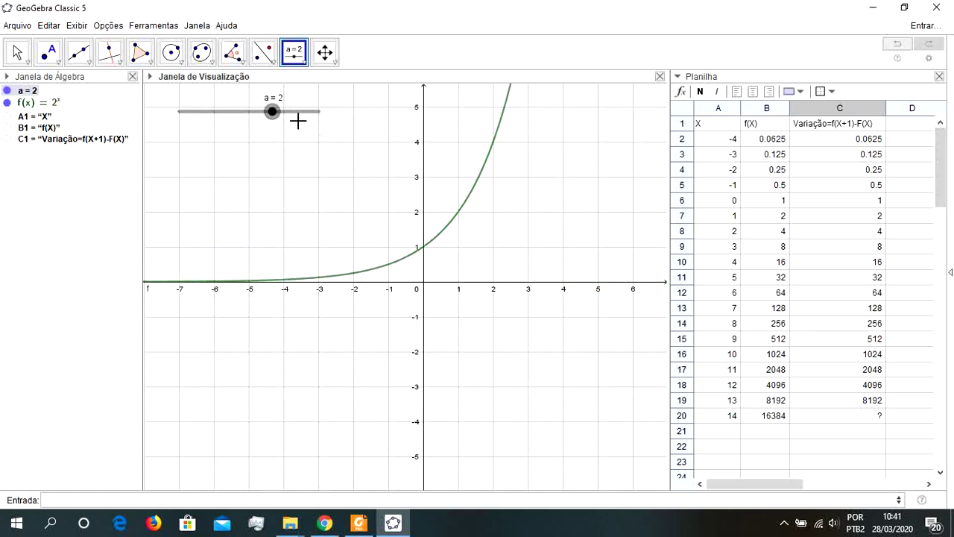
drag(273, 112, 205, 127)
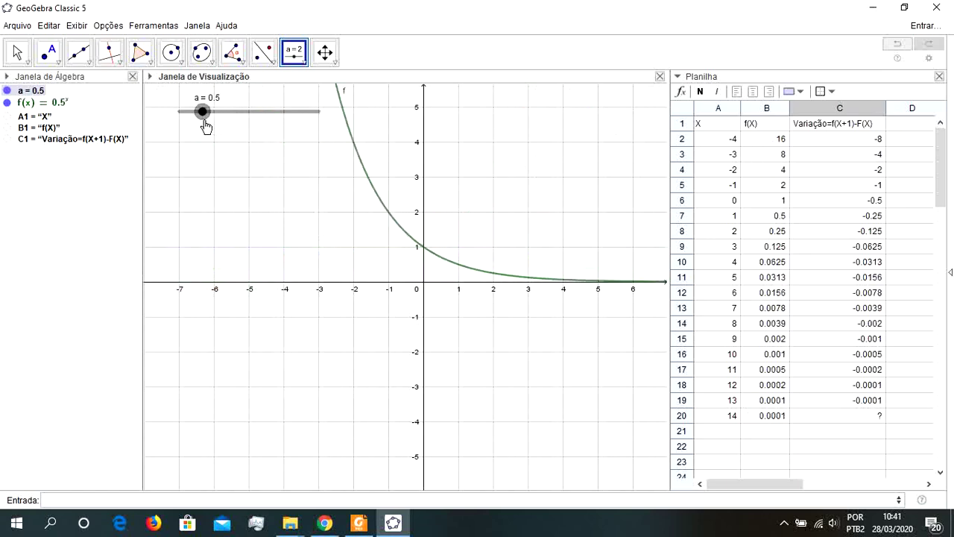